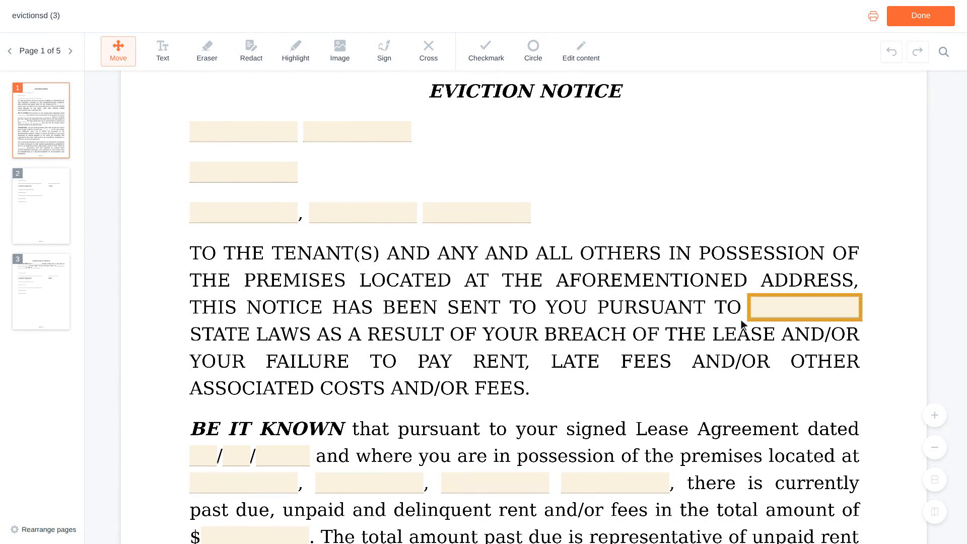
Enter South Dakota as the state whose laws the eviction notice is sent pursuant to
{"action": "left_click", "coordinate": [805, 310]}
{"action": "type", "text": "Sout"}
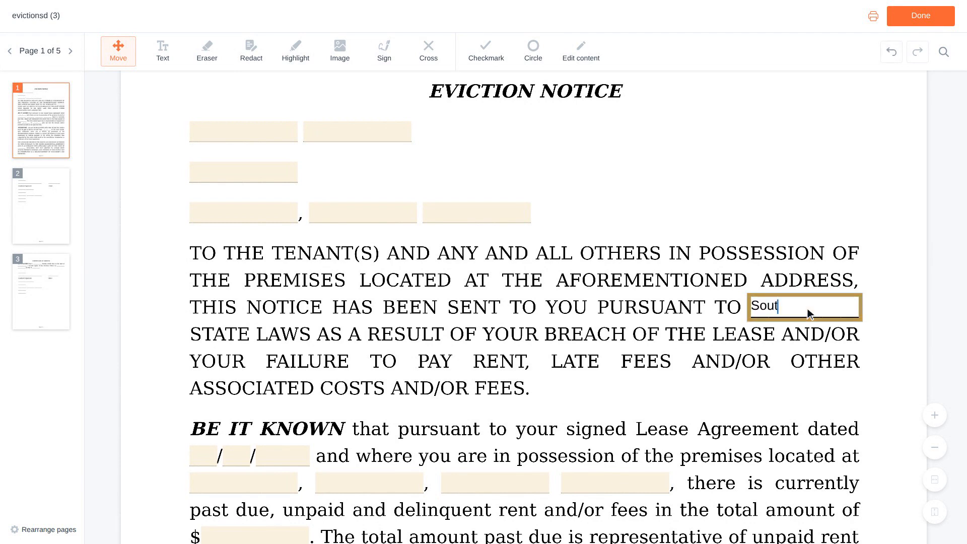
{"action": "type", "text": "h Dakota"}
Fill in the signed Lease Agreement date in the BE IT KNOWN paragraph as 06/01/2023
{"action": "scroll", "coordinate": [801, 309], "scroll_direction": "down", "scroll_amount": 3}
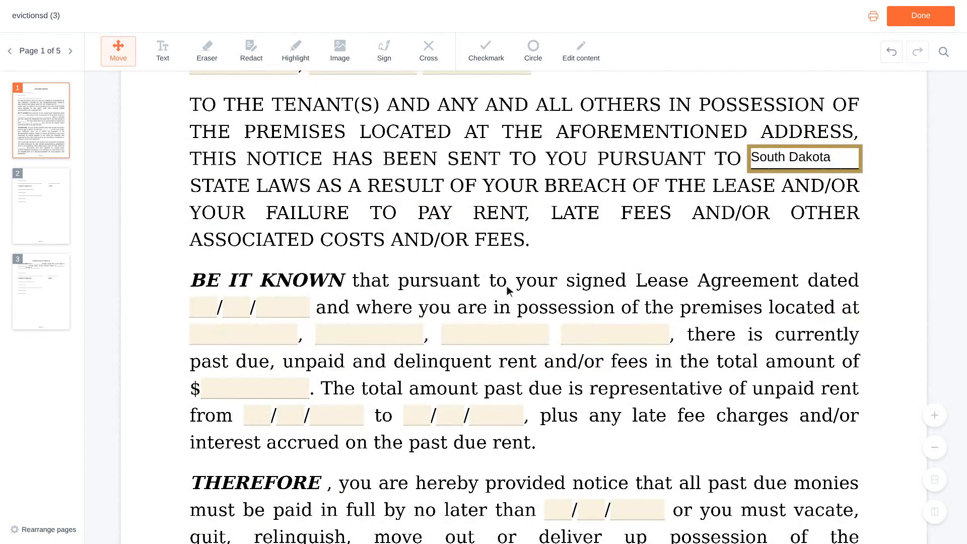
{"action": "left_click", "coordinate": [206, 310]}
{"action": "type", "text": "06"}
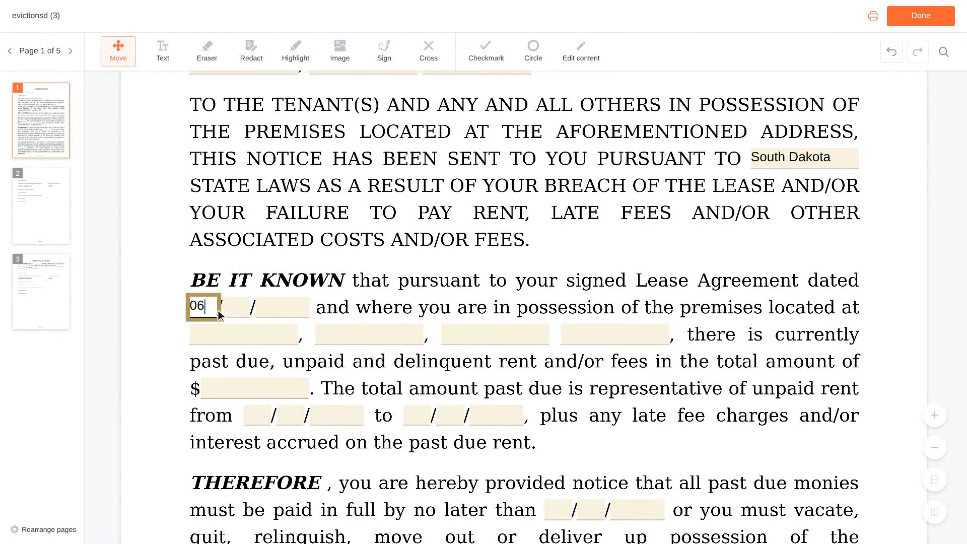
{"action": "left_click", "coordinate": [235, 310]}
{"action": "type", "text": "01"}
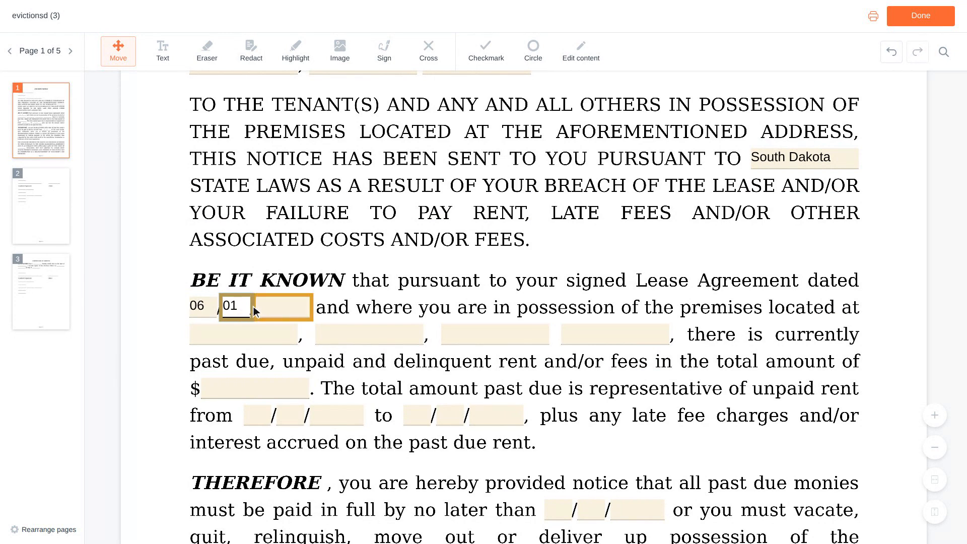
{"action": "left_click", "coordinate": [285, 308]}
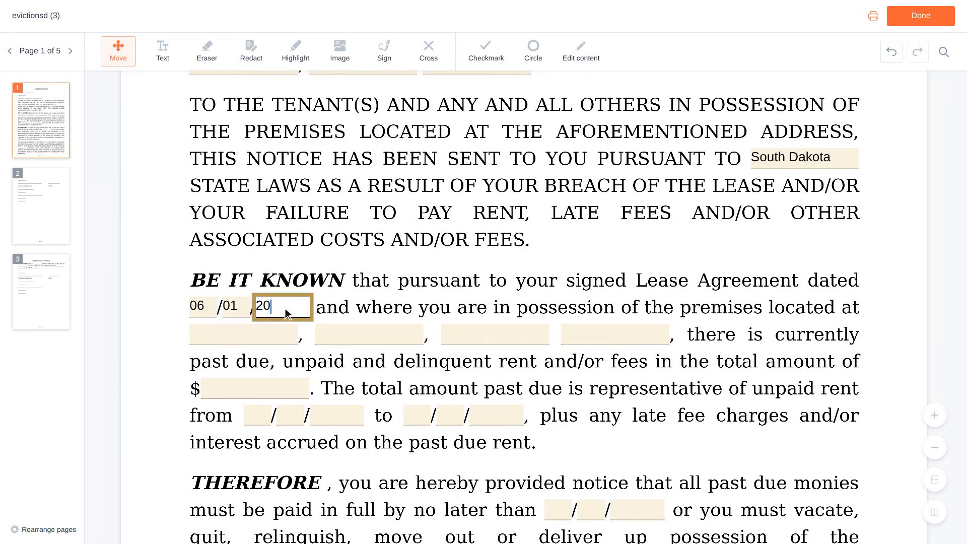
{"action": "type", "text": "2023"}
Fill in the premises' street address, city, state and ZIP code in the BE IT KNOWN paragraph
{"action": "scroll", "coordinate": [285, 309], "scroll_direction": "down", "scroll_amount": 1}
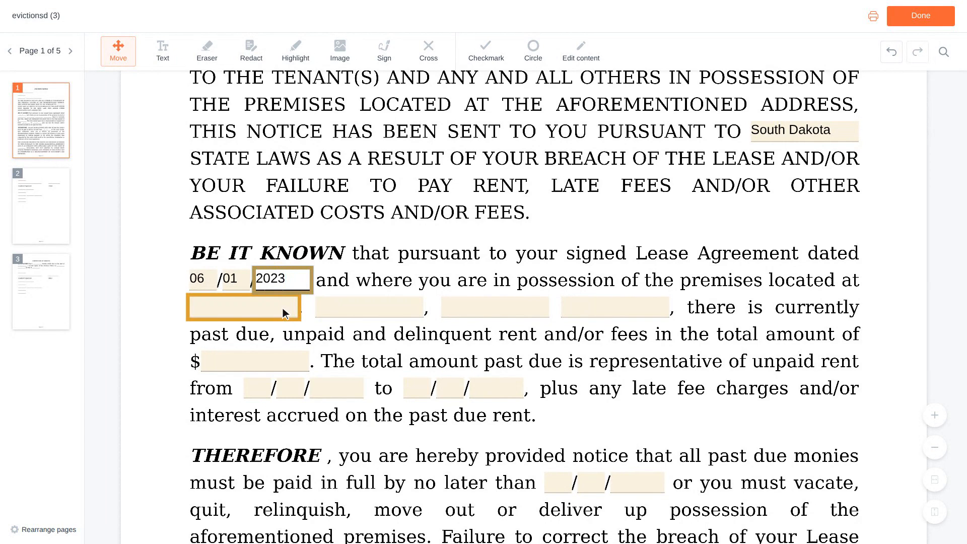
{"action": "left_click", "coordinate": [247, 308]}
{"action": "type", "text": "123 Mai"}
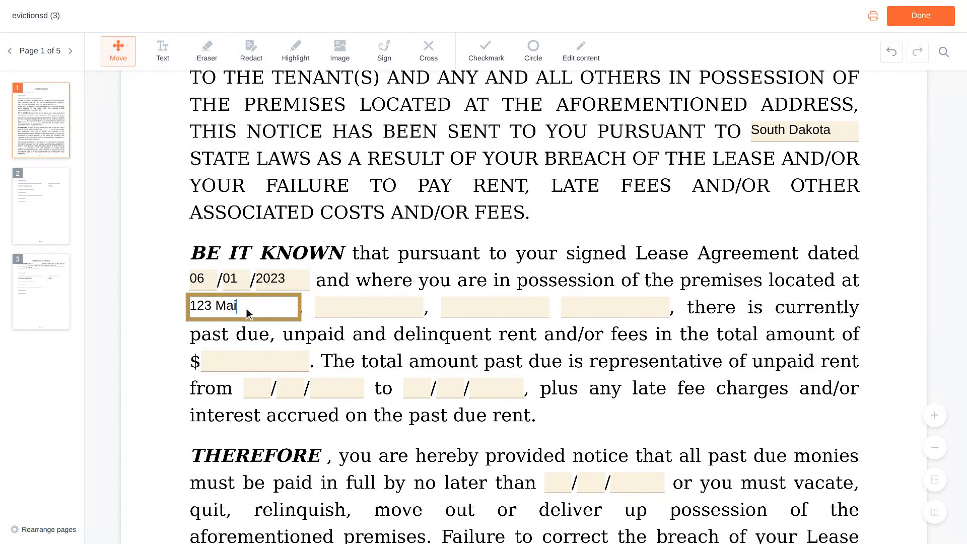
{"action": "type", "text": "n Street, Apt 4"}
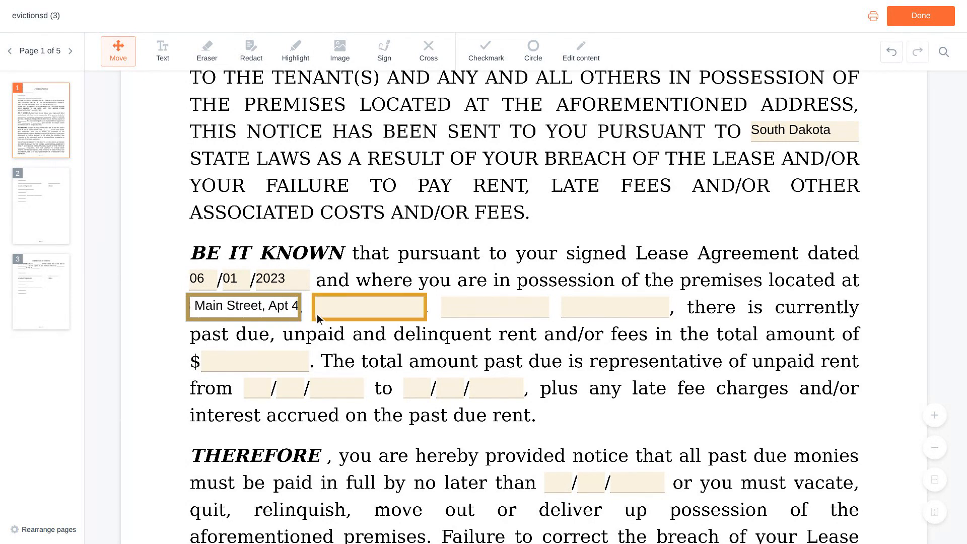
{"action": "left_click", "coordinate": [371, 308]}
{"action": "type", "text": "Sioux Falls"}
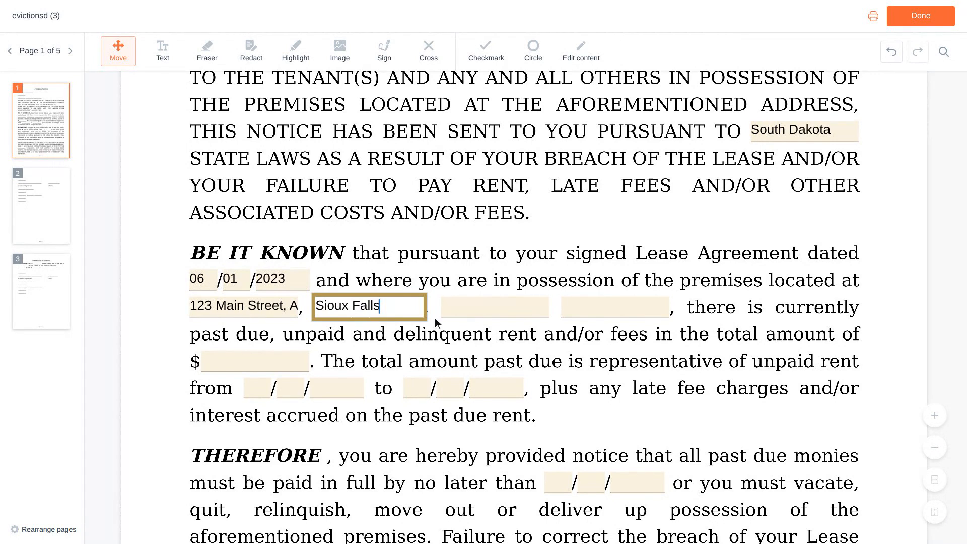
{"action": "left_click", "coordinate": [497, 308]}
{"action": "type", "text": "SD"}
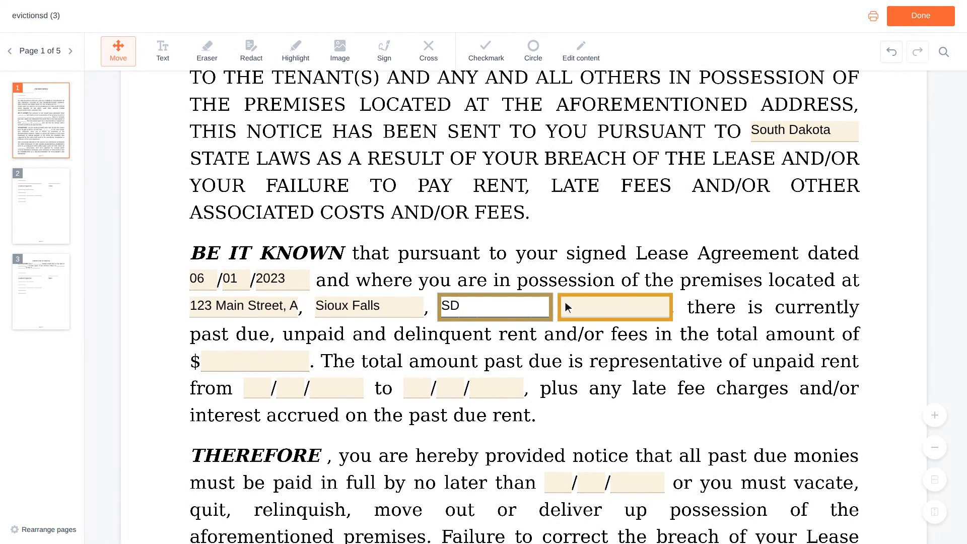
{"action": "left_click", "coordinate": [617, 308]}
{"action": "type", "text": "57104"}
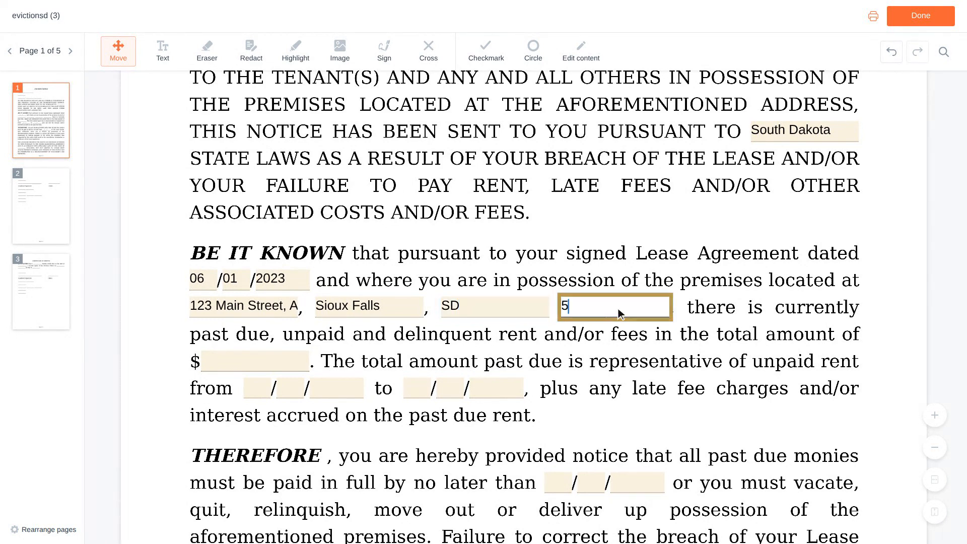
Enter 1,250 as the total dollar amount of past due rent and fees
{"action": "scroll", "coordinate": [618, 309], "scroll_direction": "down", "scroll_amount": 1}
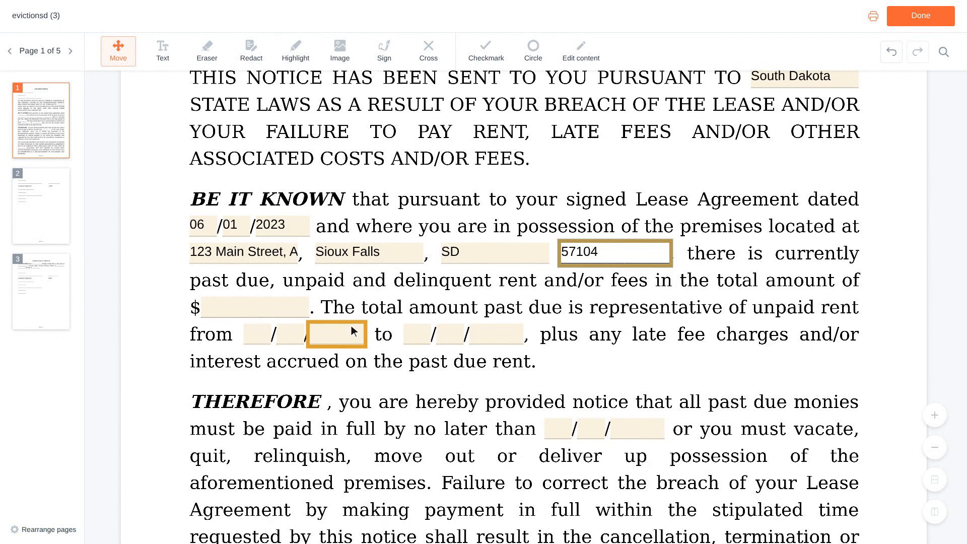
{"action": "left_click", "coordinate": [258, 309]}
{"action": "type", "text": "1,25"}
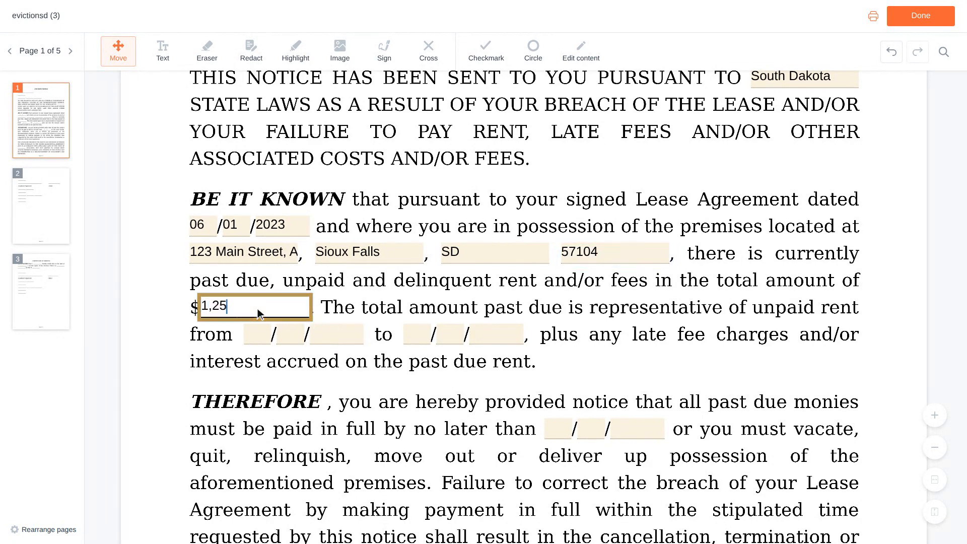
{"action": "type", "text": "0"}
Set the start date of the unpaid rent period to 02/01/2024
{"action": "scroll", "coordinate": [258, 309], "scroll_direction": "down", "scroll_amount": 1}
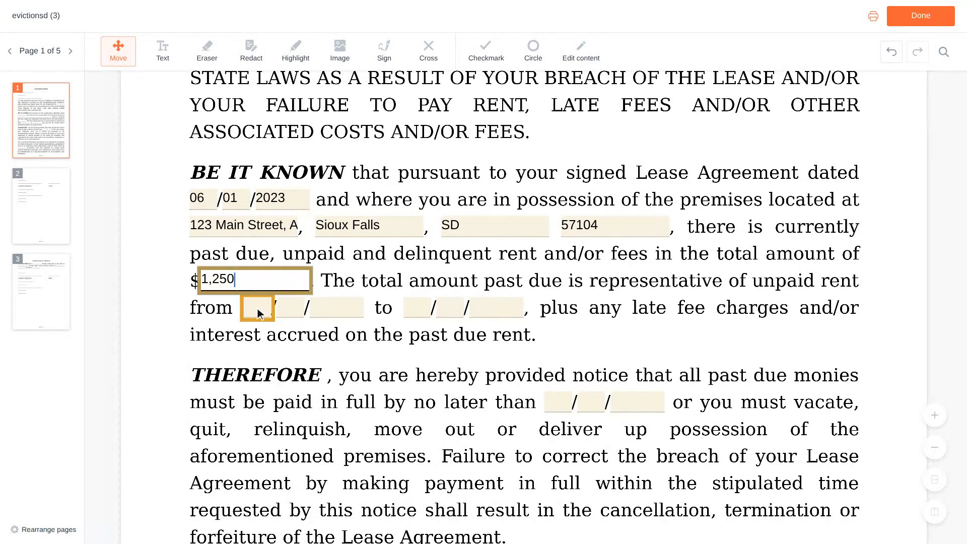
{"action": "left_click", "coordinate": [260, 314]}
{"action": "type", "text": "02"}
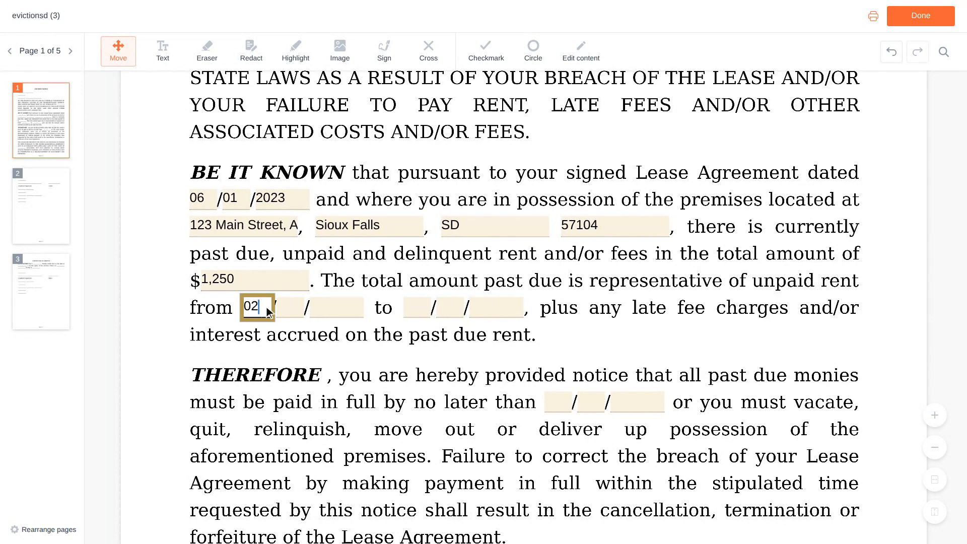
{"action": "left_click", "coordinate": [292, 311]}
{"action": "type", "text": "0"}
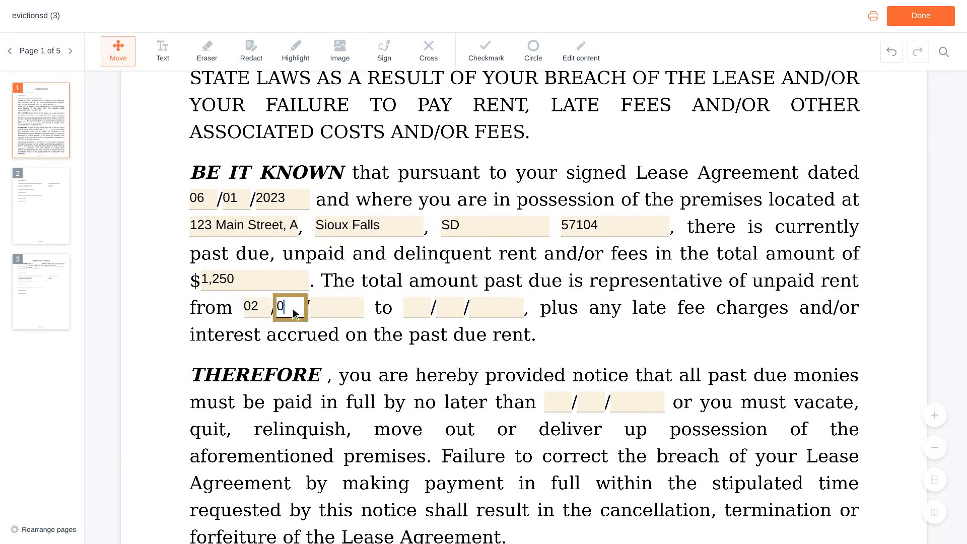
{"action": "type", "text": "1"}
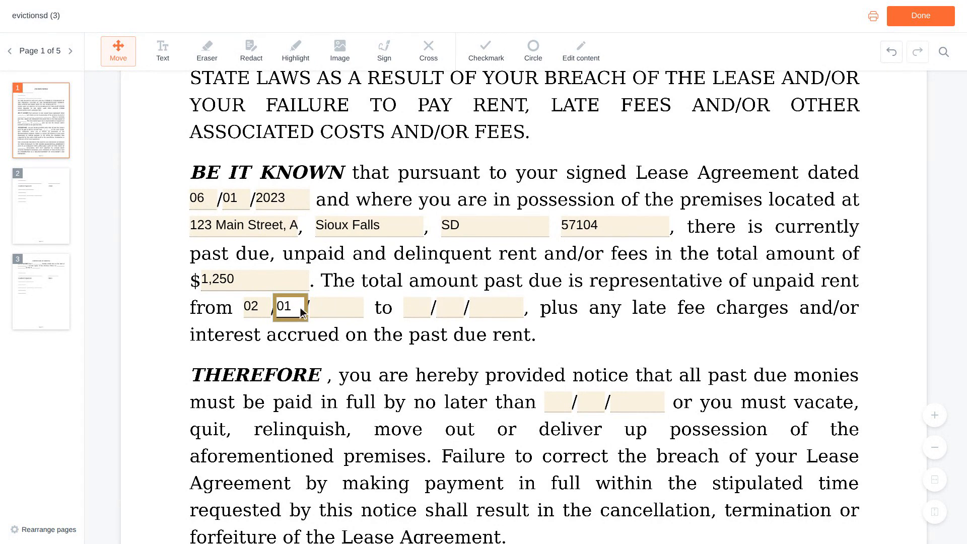
{"action": "left_click", "coordinate": [335, 309]}
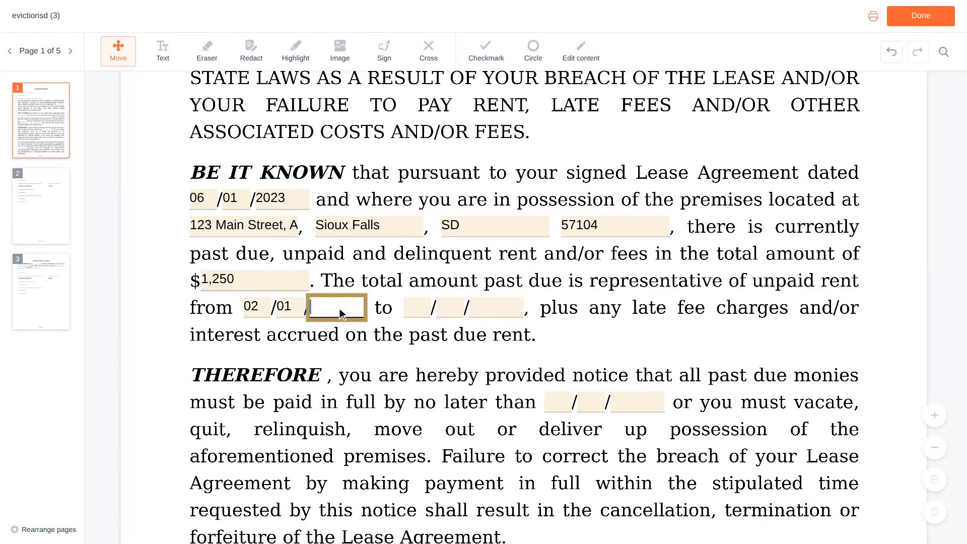
{"action": "type", "text": "2024"}
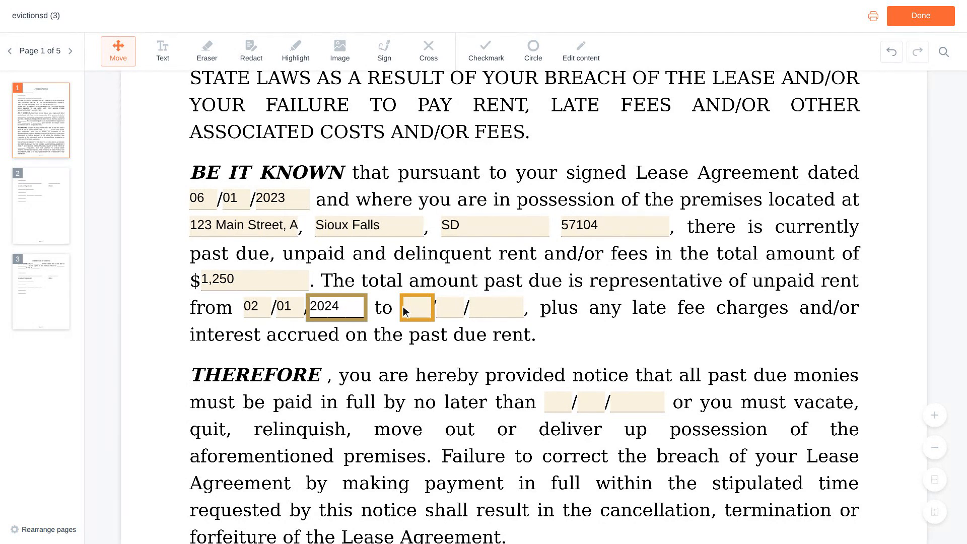
Set the end date of the unpaid rent period to 03/01/2024
{"action": "left_click", "coordinate": [420, 311]}
{"action": "type", "text": "03"}
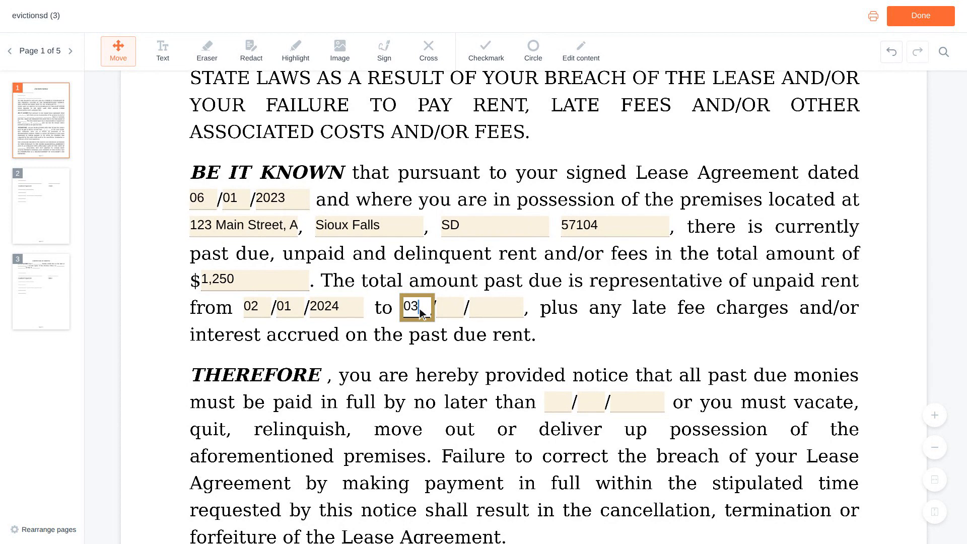
{"action": "left_click", "coordinate": [439, 312]}
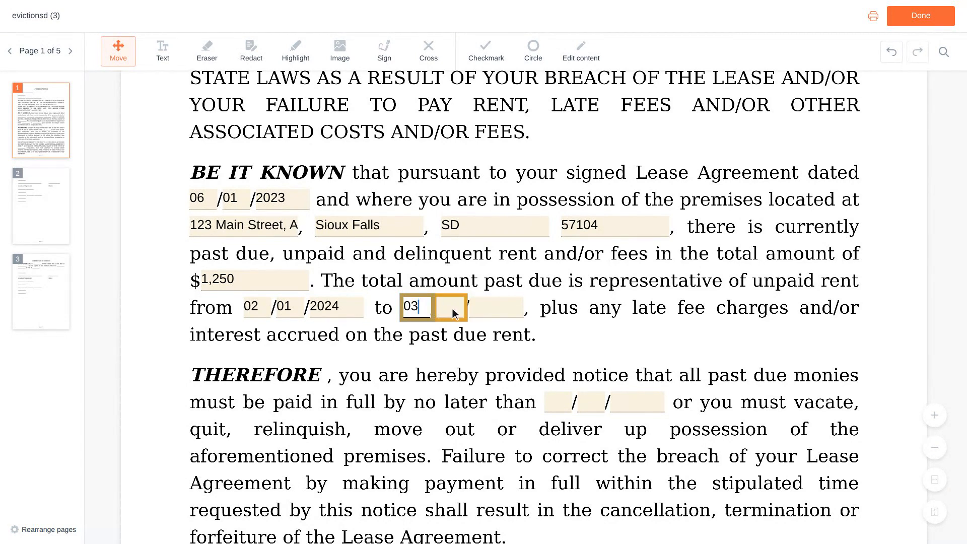
{"action": "left_click", "coordinate": [452, 311]}
{"action": "type", "text": "01"}
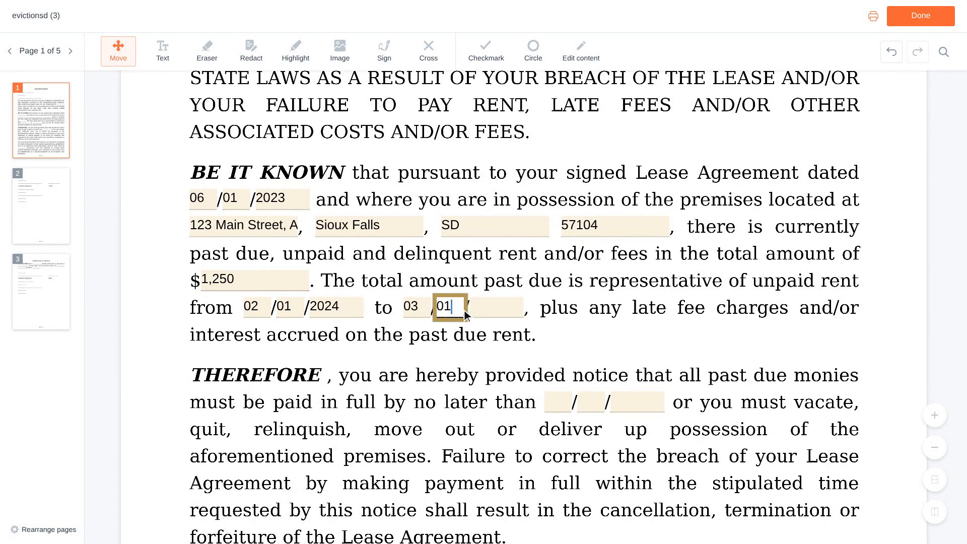
{"action": "left_click", "coordinate": [500, 311]}
{"action": "type", "text": "2"}
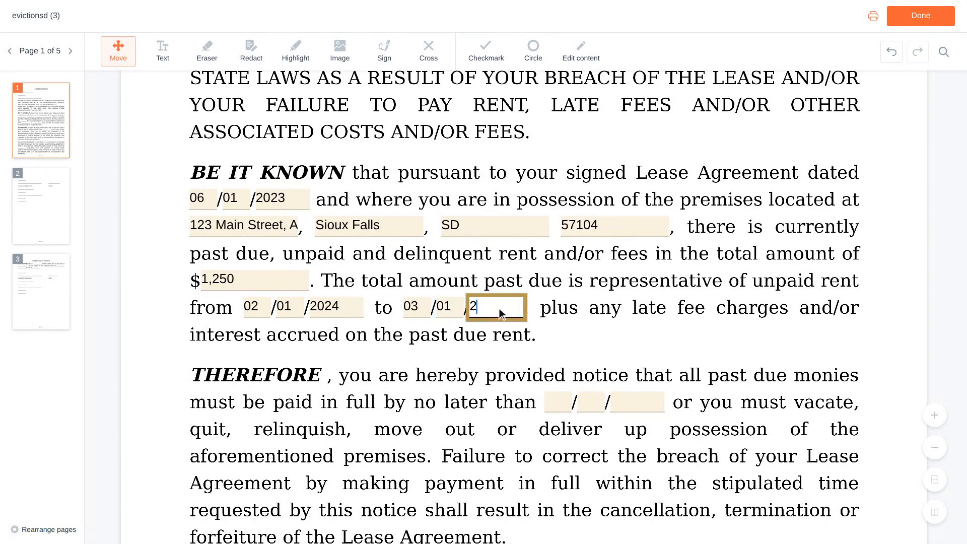
{"action": "type", "text": "024"}
Fill in the payment deadline in the THEREFORE paragraph as 04/15/2024
{"action": "scroll", "coordinate": [501, 314], "scroll_direction": "down", "scroll_amount": 2}
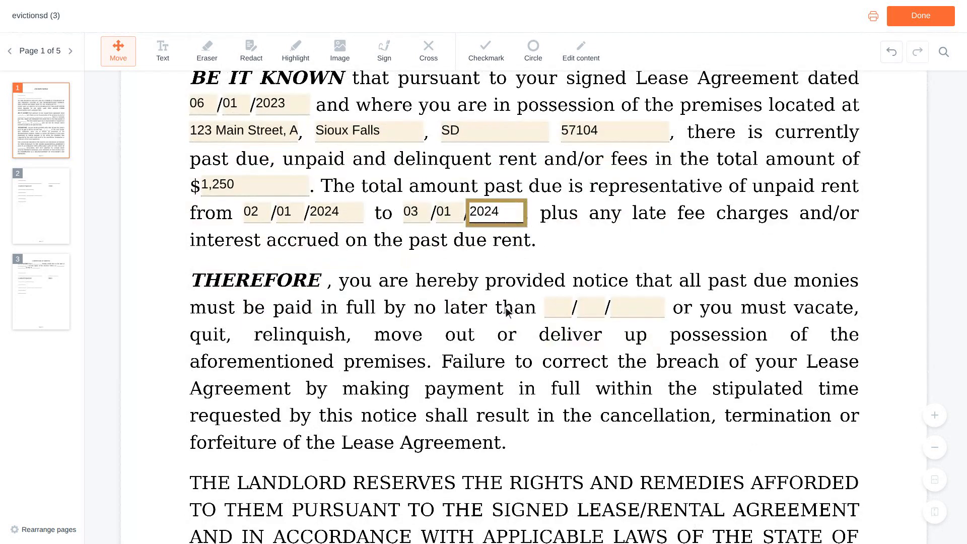
{"action": "left_click", "coordinate": [560, 313]}
{"action": "type", "text": "04"}
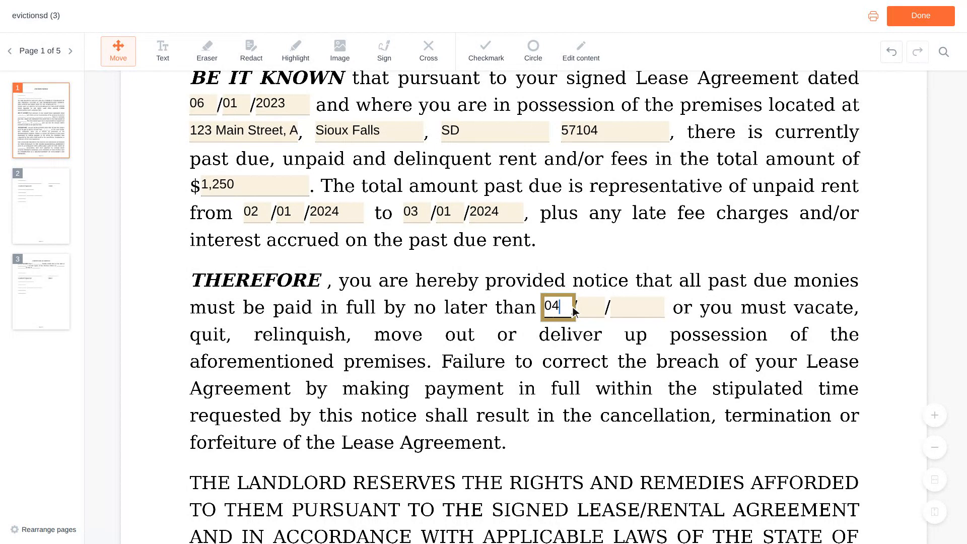
{"action": "left_click", "coordinate": [591, 310]}
{"action": "type", "text": "15"}
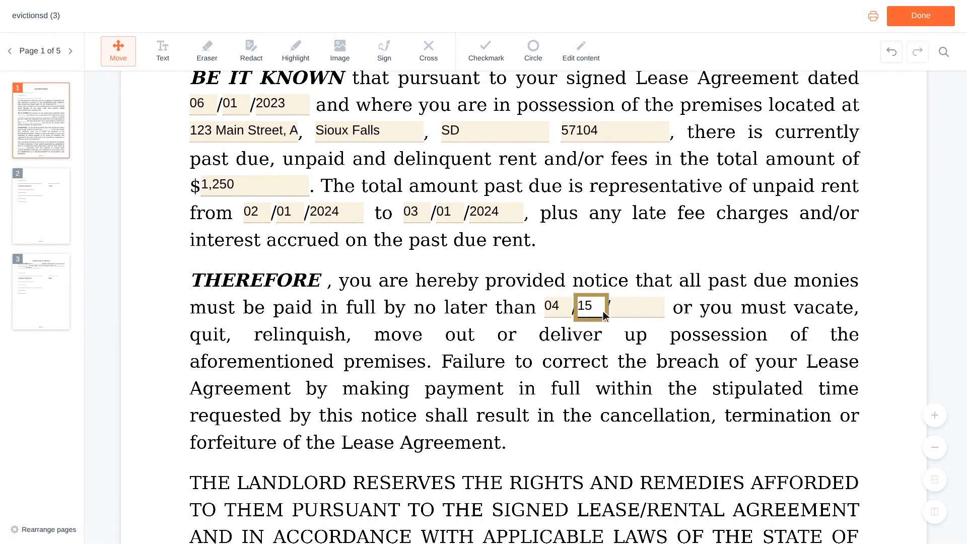
{"action": "left_click", "coordinate": [641, 314]}
{"action": "type", "text": "202"}
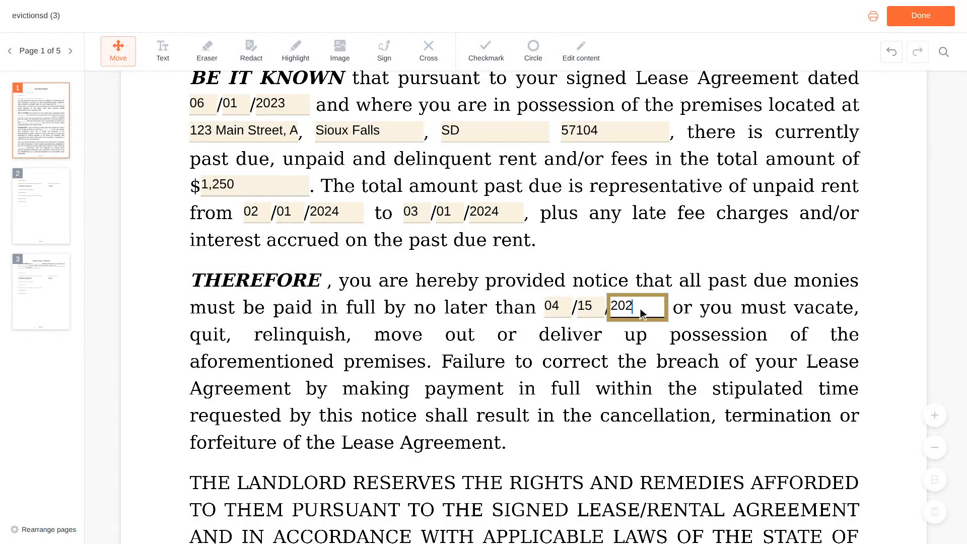
{"action": "type", "text": "4"}
Enter South Dakota as the state in the paragraph on the landlord's reserved rights and remedies
{"action": "scroll", "coordinate": [642, 313], "scroll_direction": "down", "scroll_amount": 5}
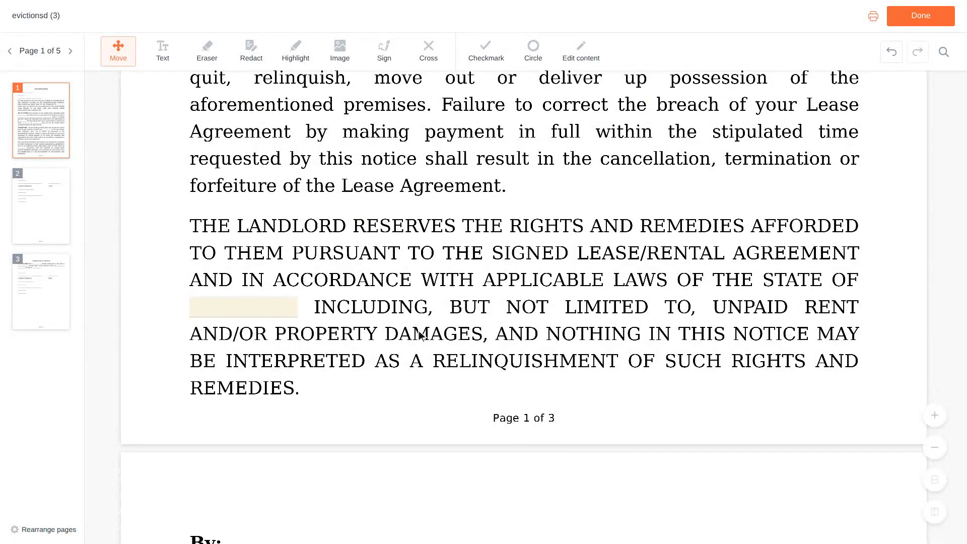
{"action": "left_click", "coordinate": [247, 309]}
{"action": "type", "text": "South Da"}
Enter 03/15/2024 as the date beside the landlord signature on page 2
{"action": "scroll", "coordinate": [246, 309], "scroll_direction": "up", "scroll_amount": 5}
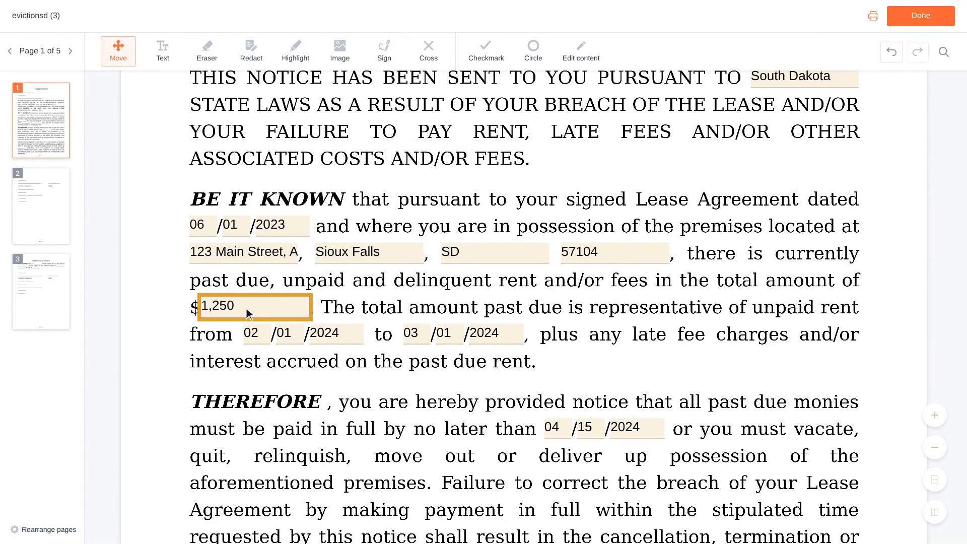
{"action": "scroll", "coordinate": [246, 308], "scroll_direction": "down", "scroll_amount": 10}
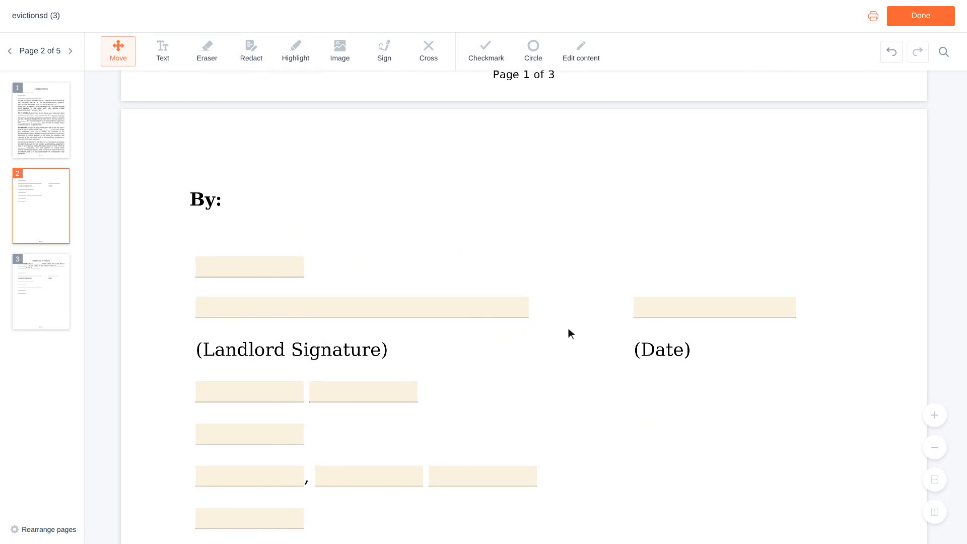
{"action": "left_click", "coordinate": [717, 310]}
{"action": "type", "text": "03/15/"}
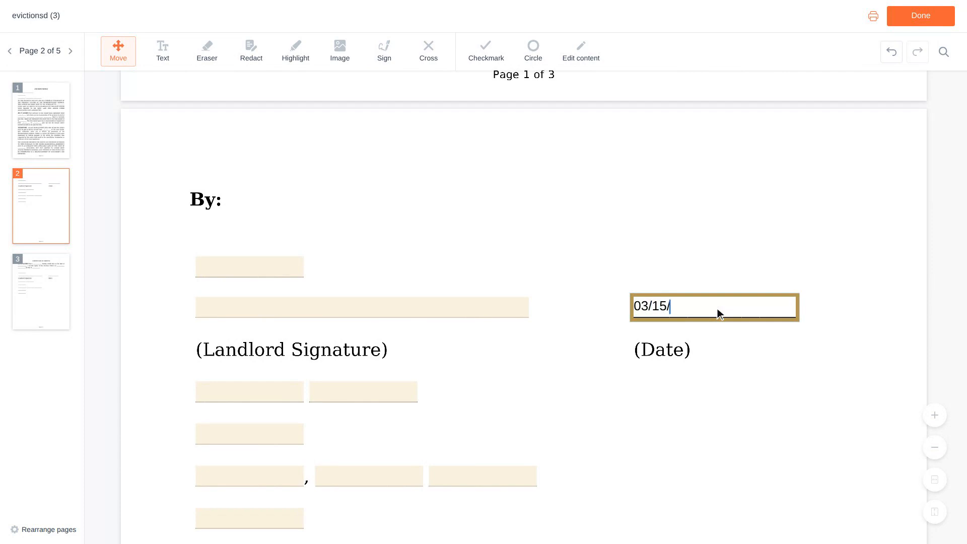
{"action": "type", "text": "2024"}
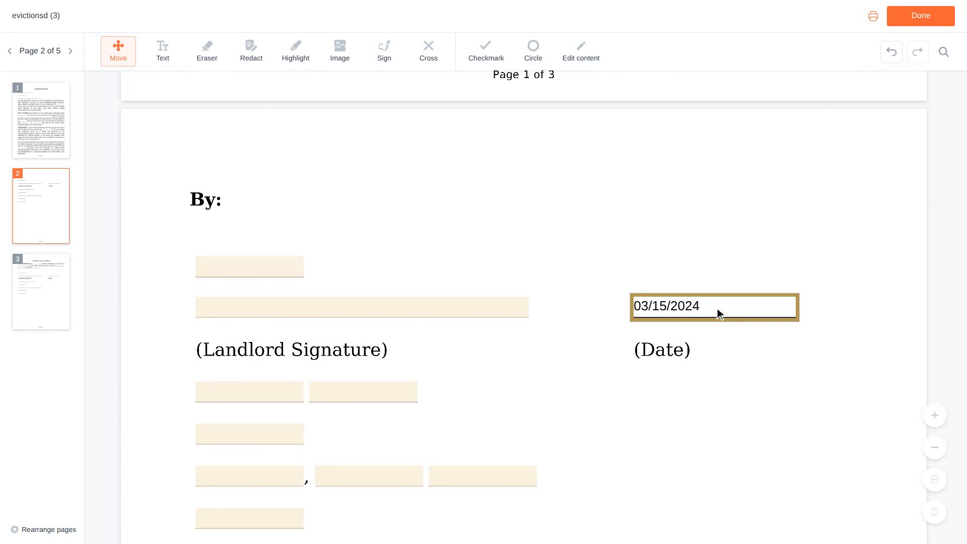